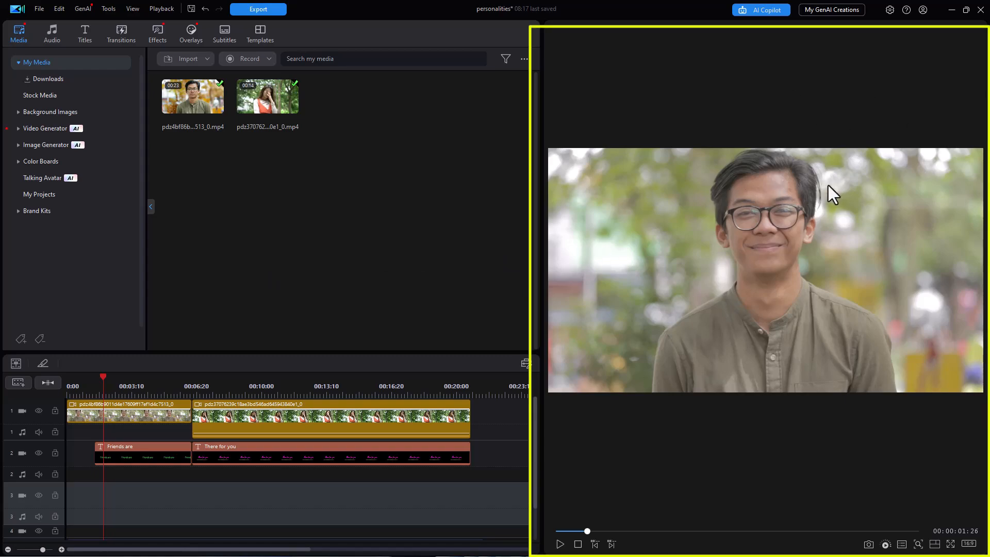
Undock the preview window, move it over the workspace, and dock it again.
right_click(704, 442)
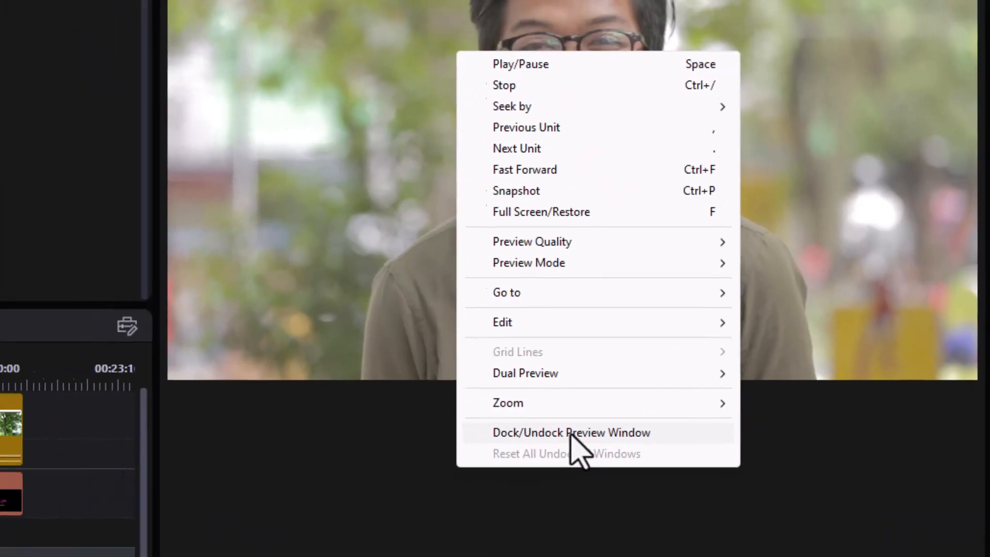
click(544, 436)
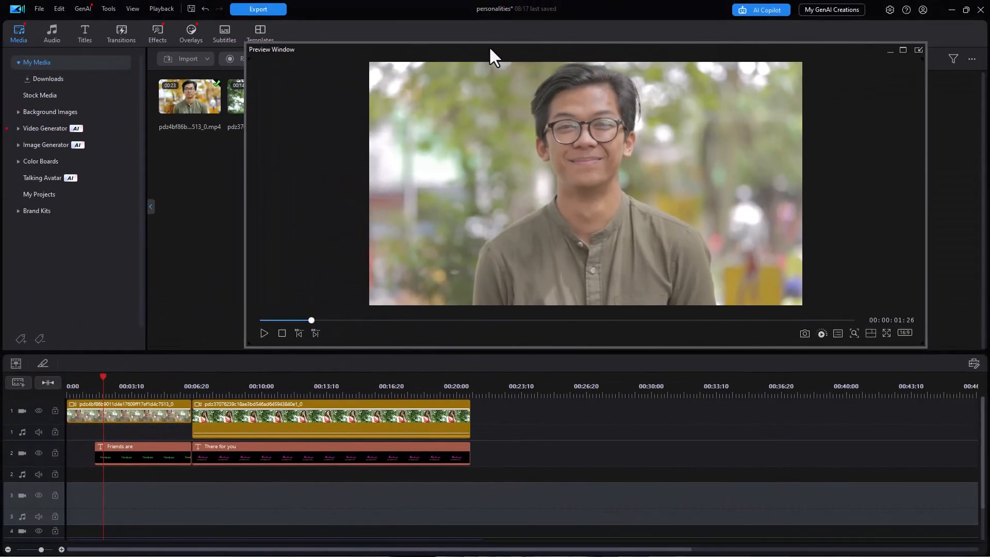
drag(489, 49, 538, 52)
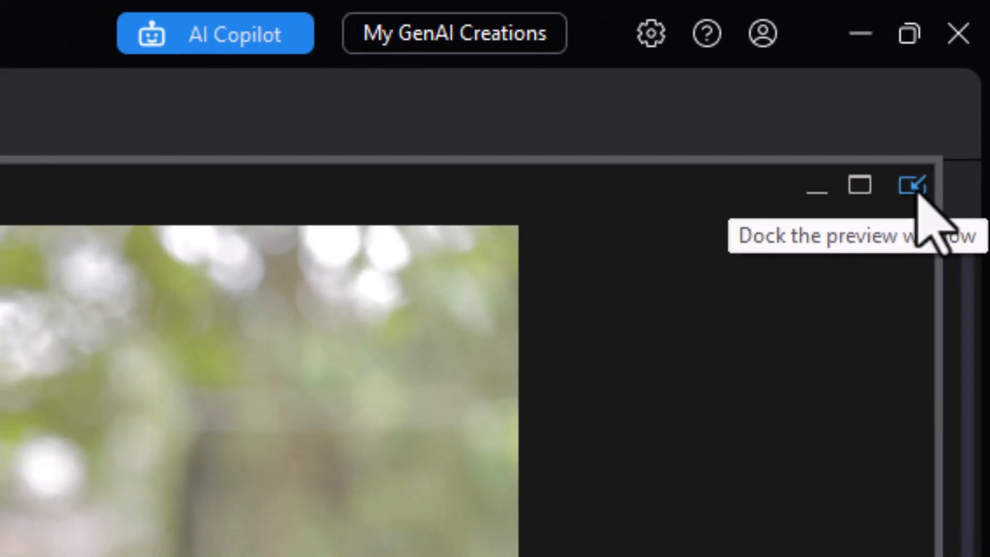
click(906, 202)
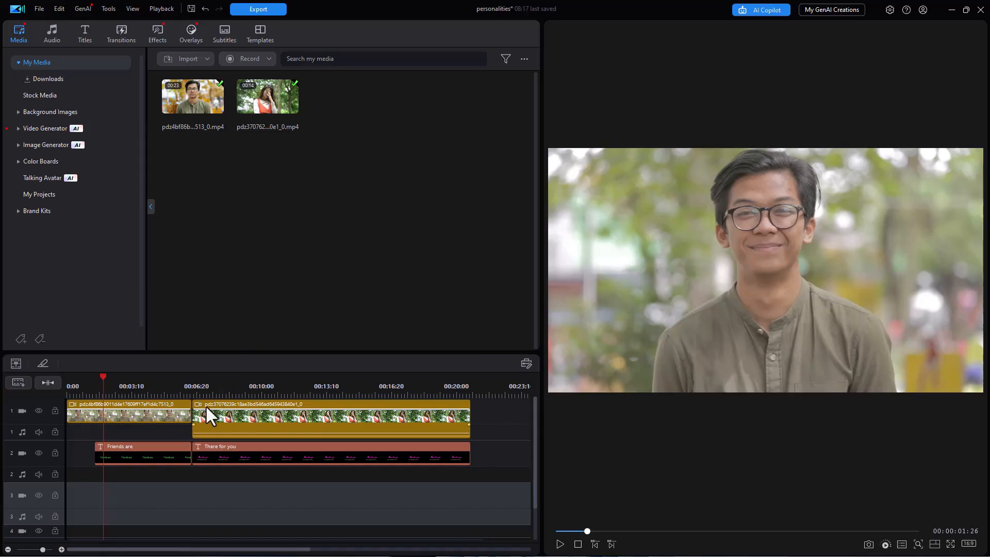
Play the timeline through the cut to preview both clips with their titles.
key(space)
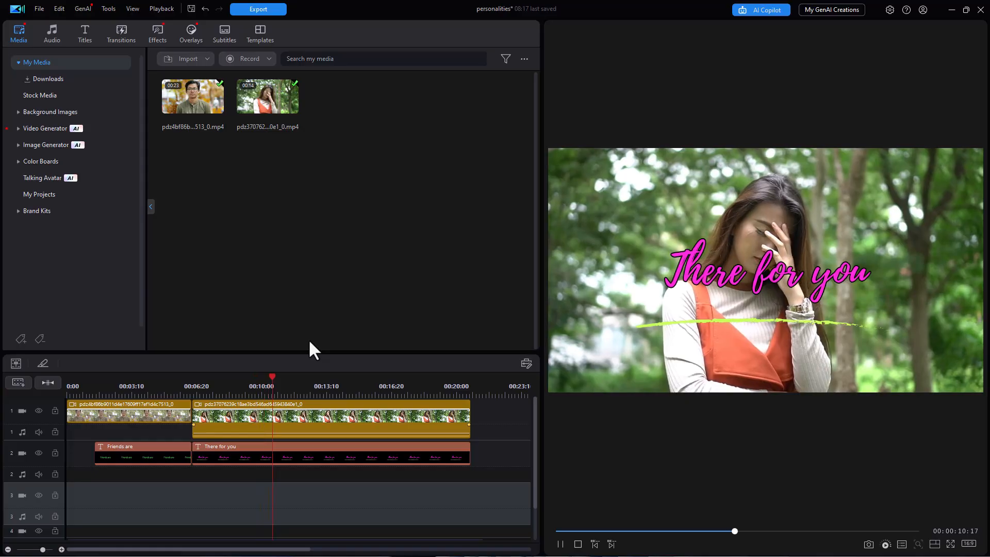
key(space)
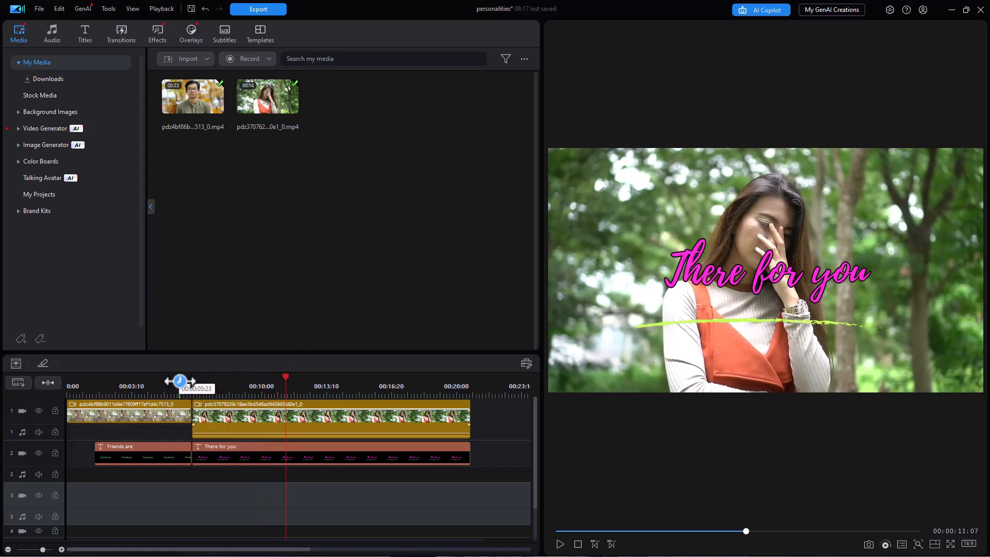
Add a marker on track 1 at the end of the first video clip, where it meets the second.
drag(182, 385, 301, 383)
drag(265, 549, 205, 550)
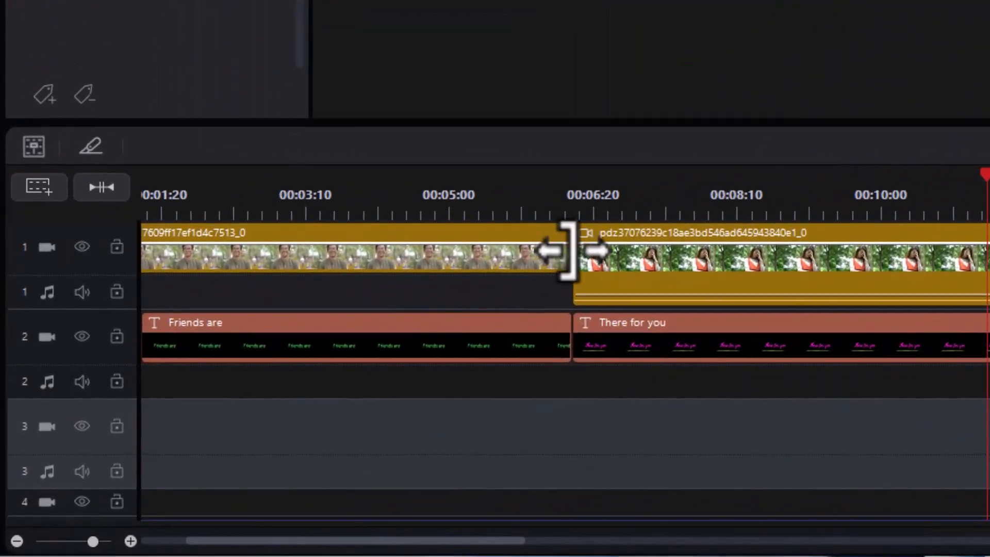
click(534, 258)
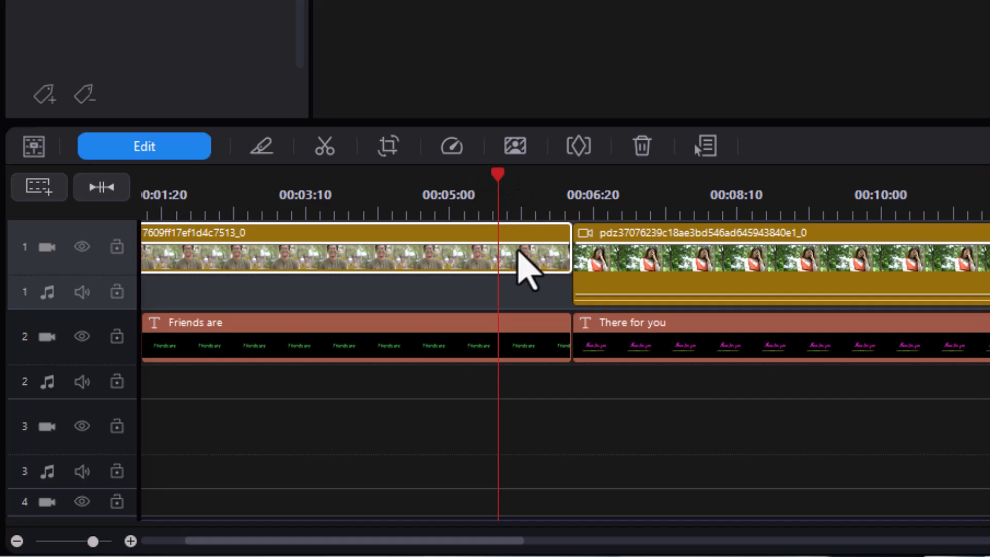
key(End)
key(m)
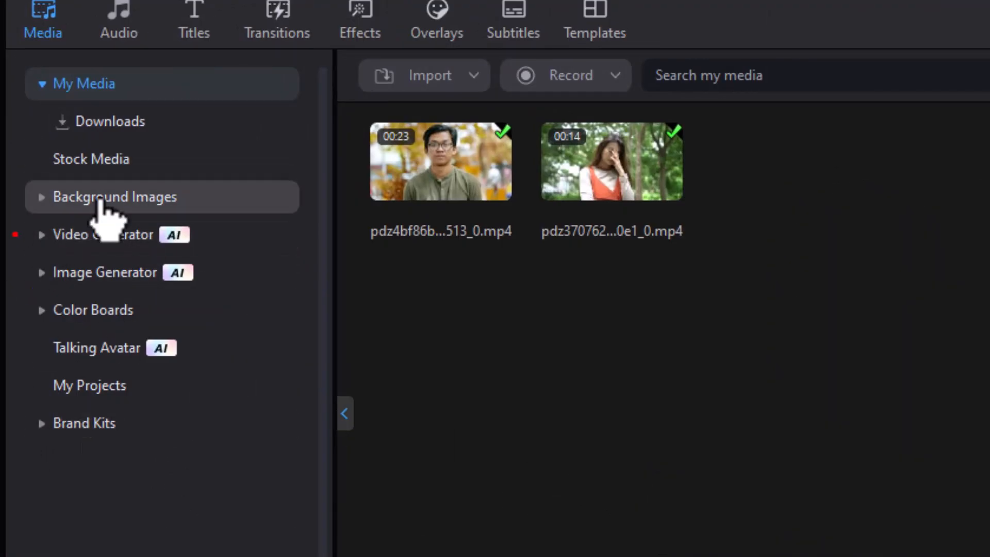
Add a white solid color board to track 3, spanning the cut between the two video clips.
click(154, 313)
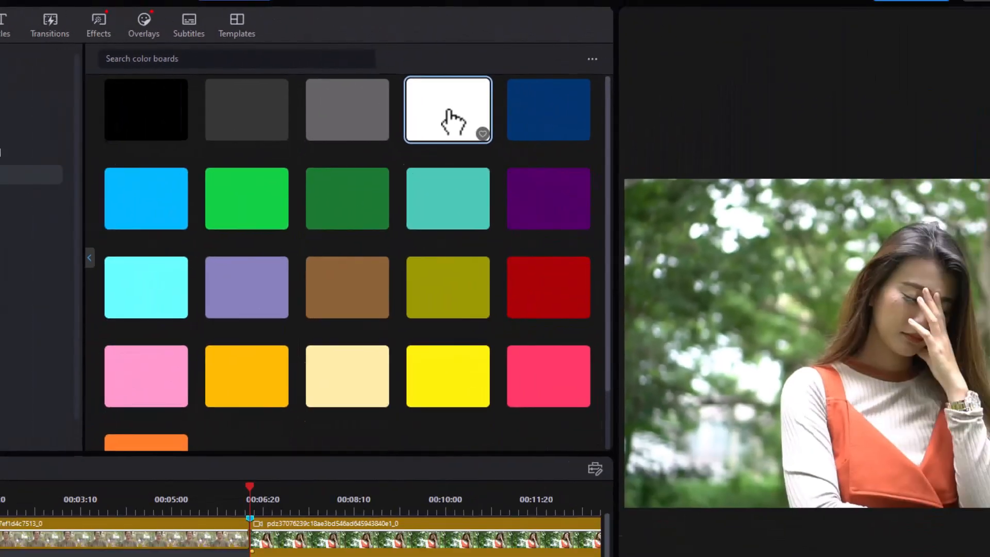
drag(538, 163, 278, 556)
drag(303, 391, 186, 497)
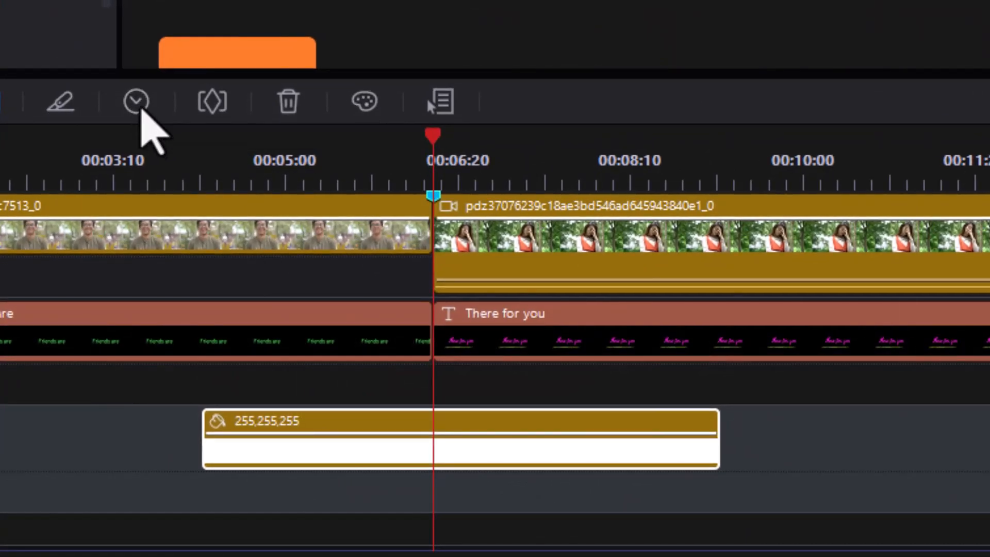
Set the white color board's duration to 3 seconds.
click(144, 110)
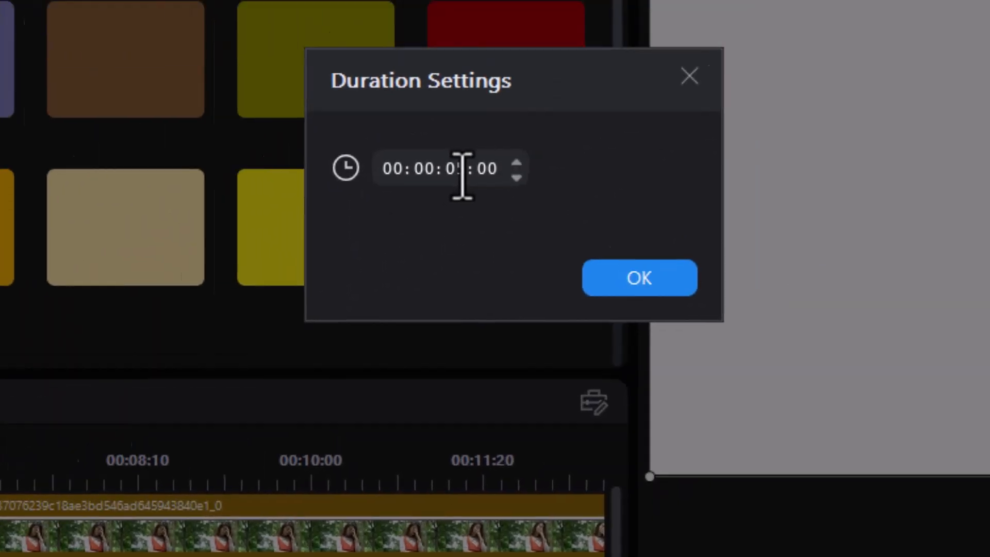
click(344, 238)
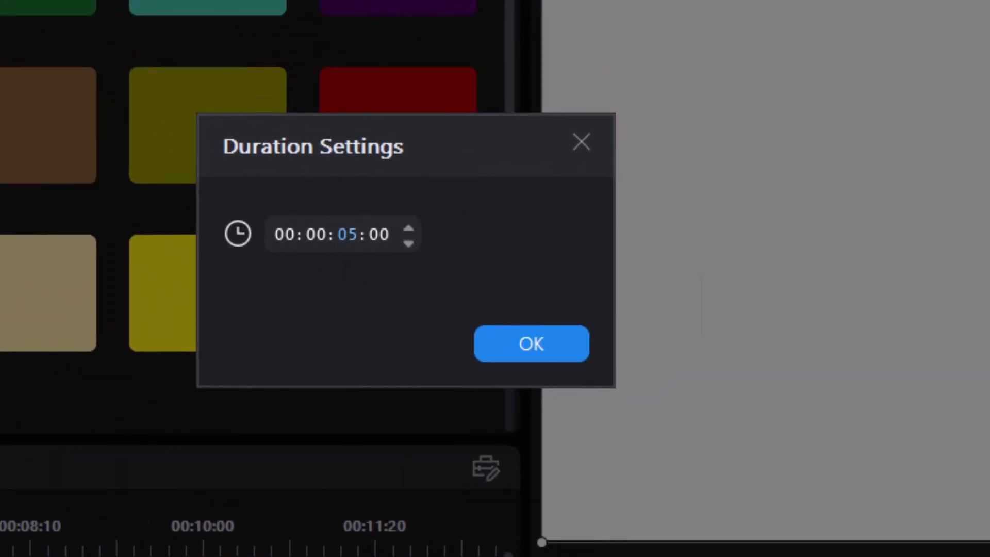
text(3)
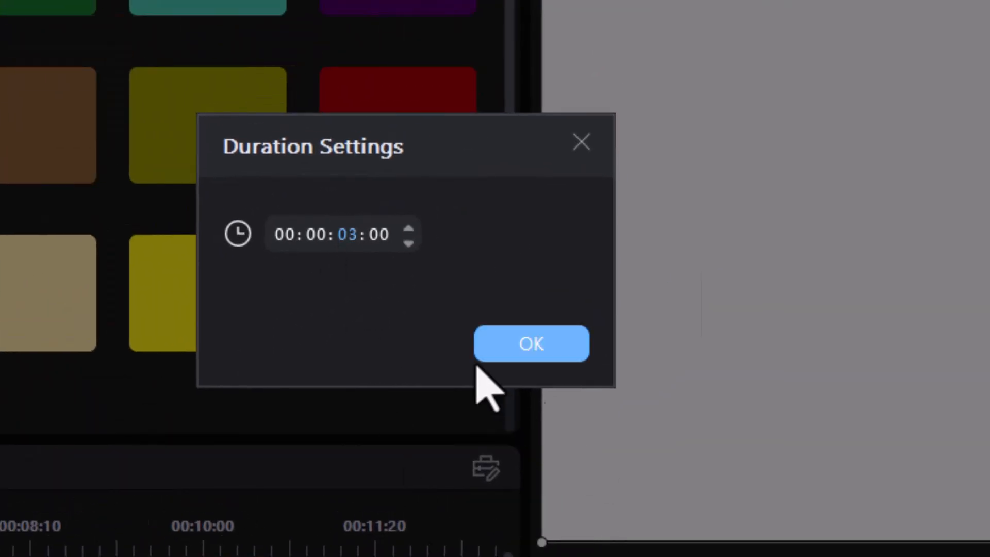
click(534, 344)
Reposition the white color board across the cut and add a marker to it at the playhead.
drag(270, 425, 373, 444)
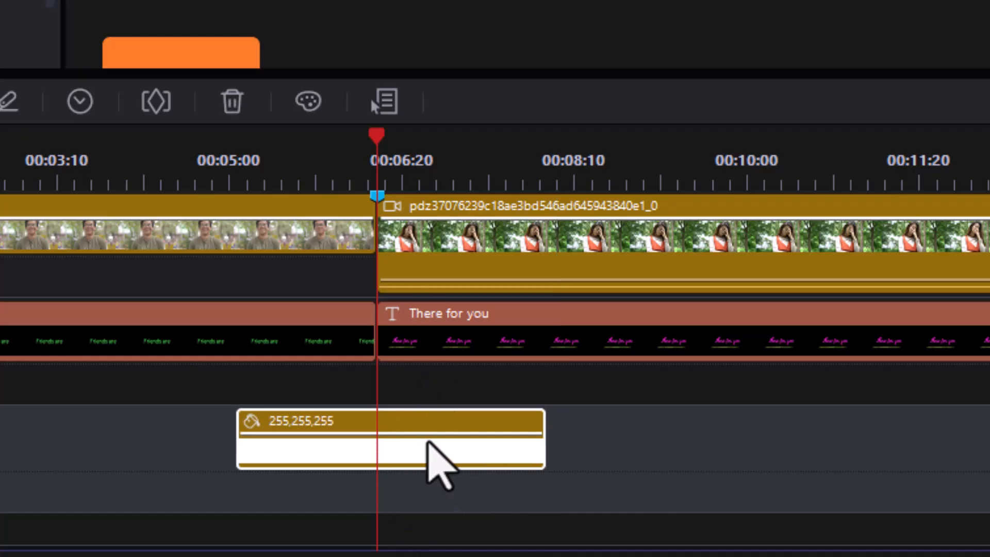
key(m)
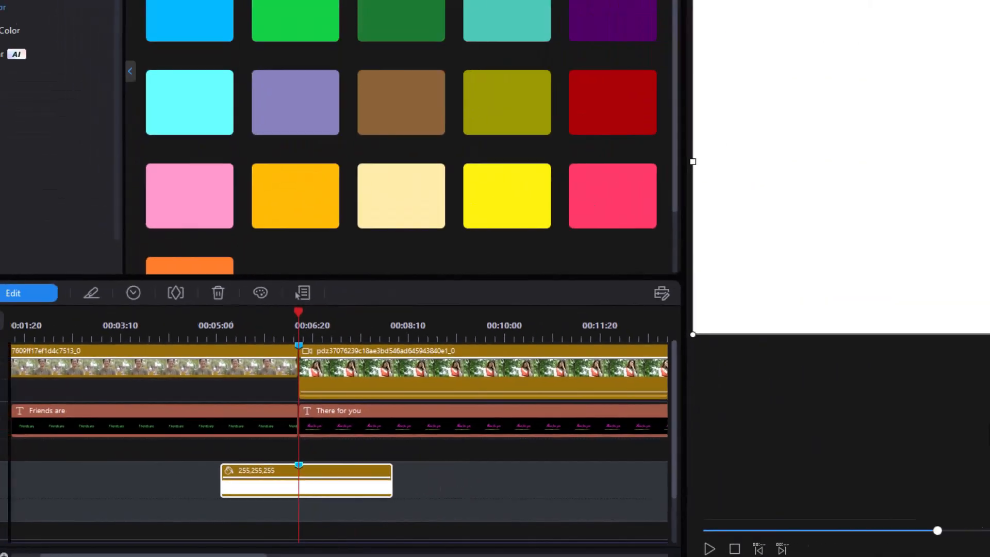
Show 2 x 2 grid lines in the preview.
right_click(789, 447)
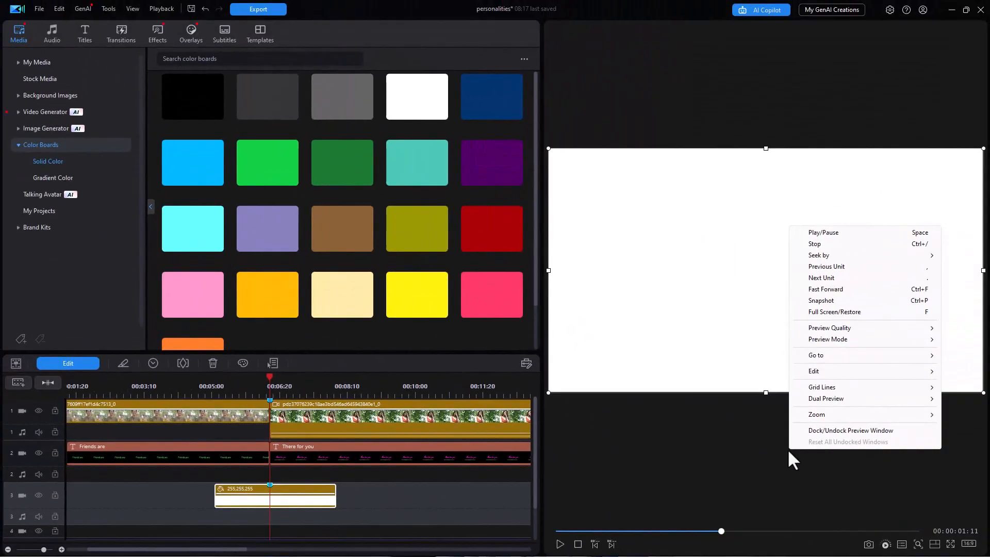
mouse_move(828, 388)
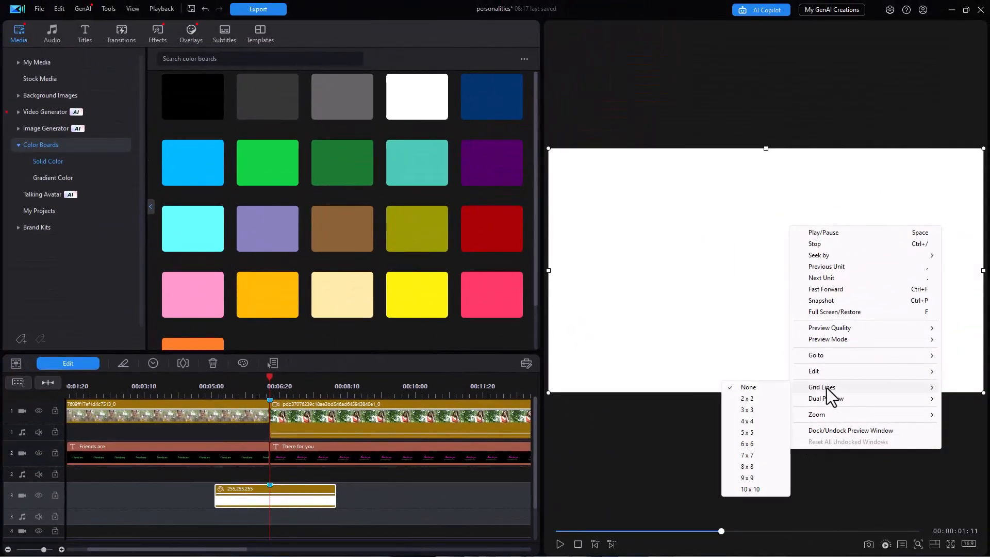
click(747, 399)
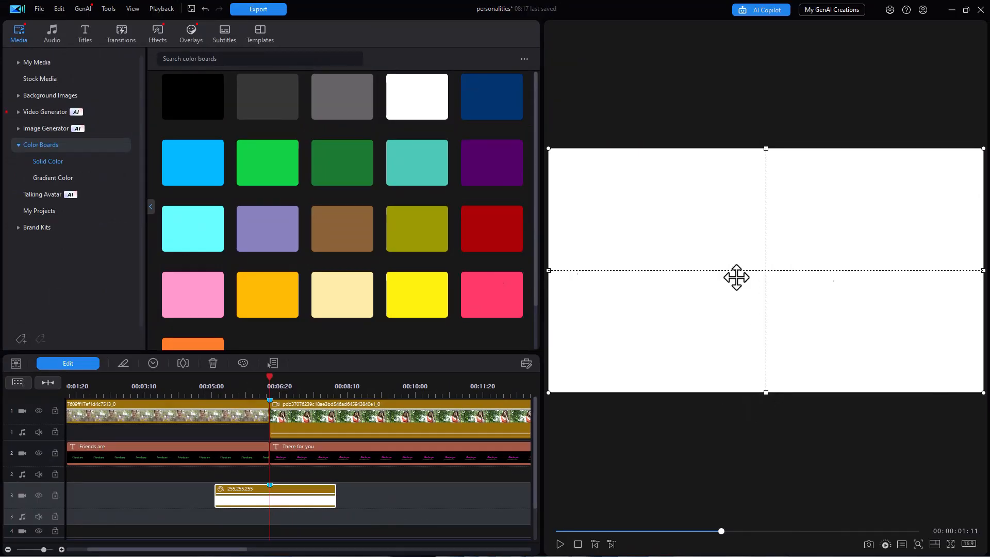
In the white board's advanced overlay editing, add a position keyframe at the start and move the board up out of the frame.
double_click(275, 499)
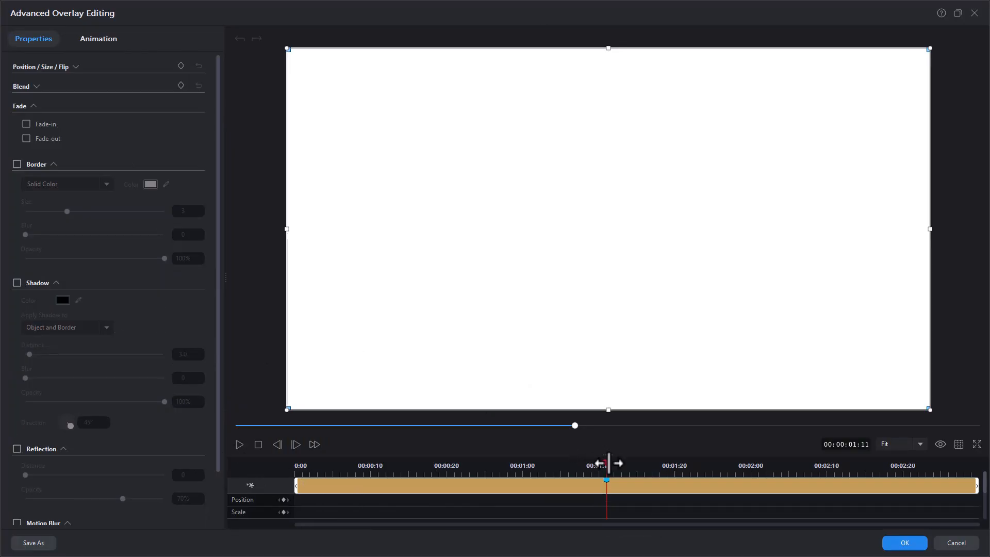
click(258, 445)
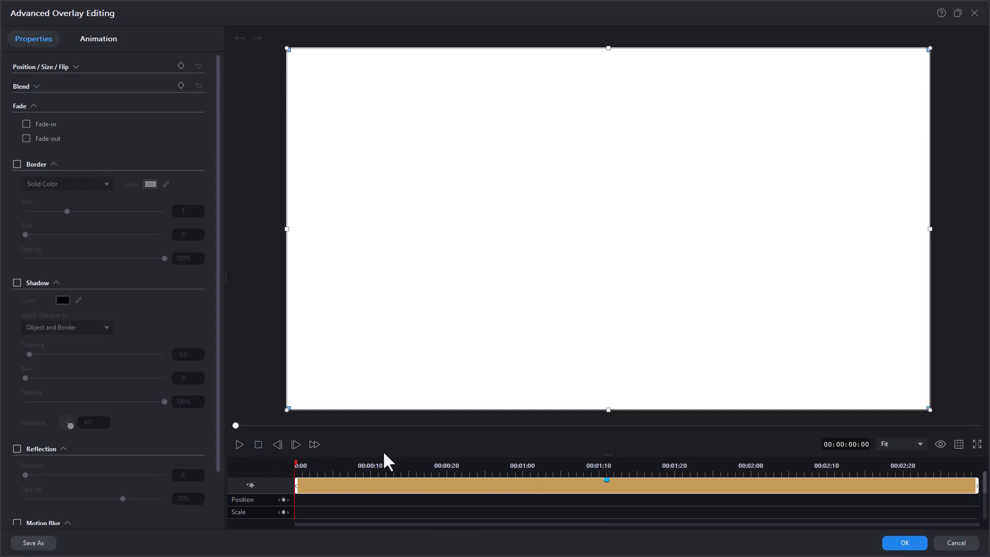
click(283, 499)
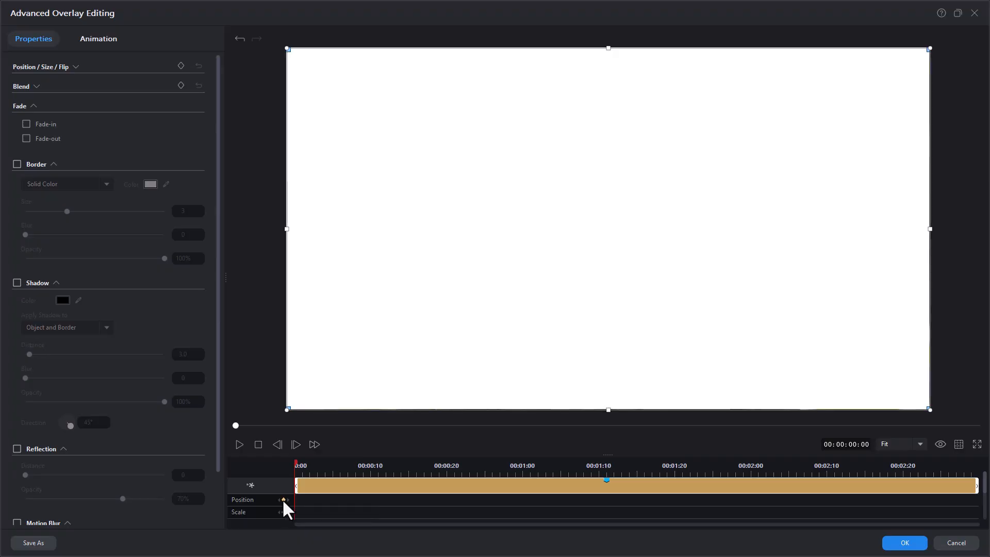
drag(593, 403, 577, 9)
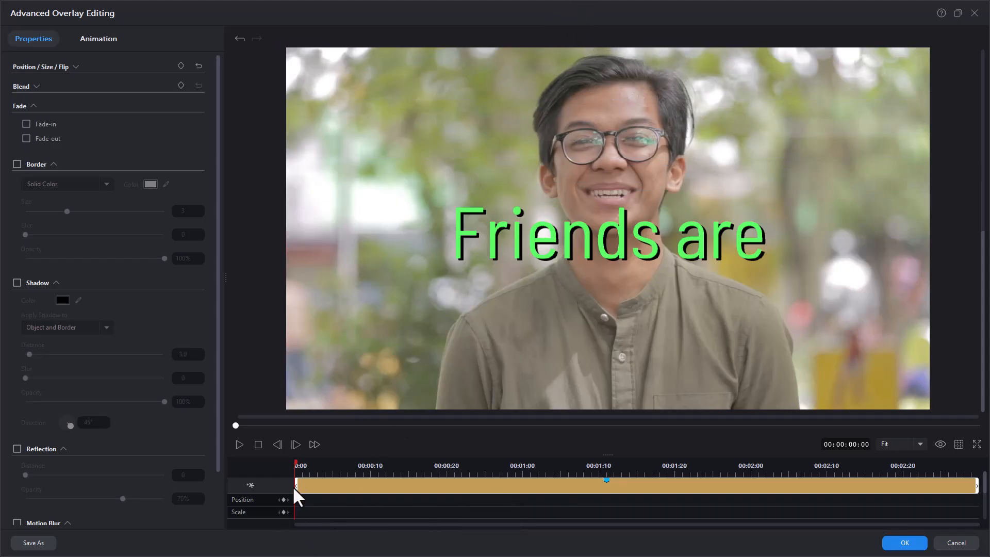
At the marker, move the white board down until its lower edge meets the frame's horizontal centre line.
click(607, 481)
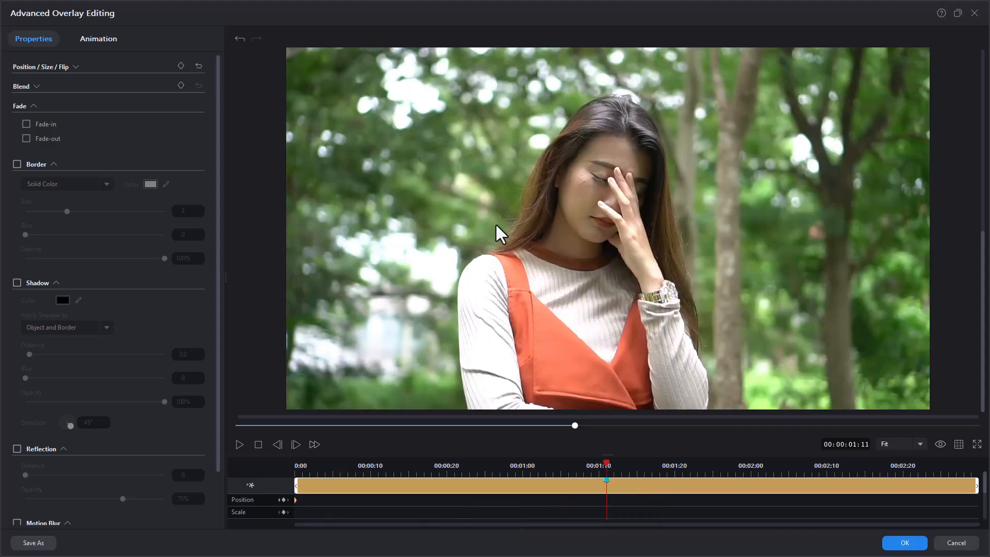
drag(982, 348, 980, 320)
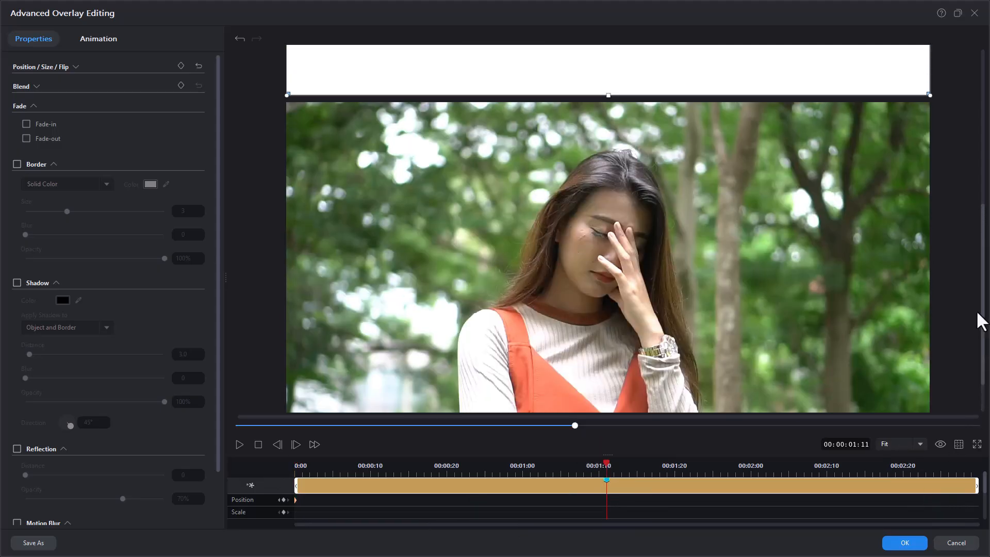
drag(596, 69, 594, 256)
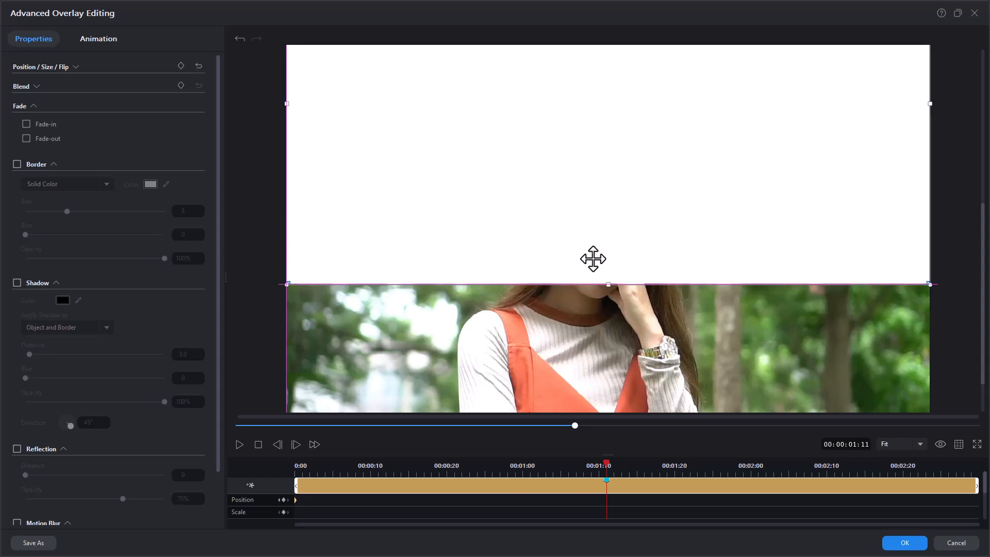
drag(593, 258, 593, 257)
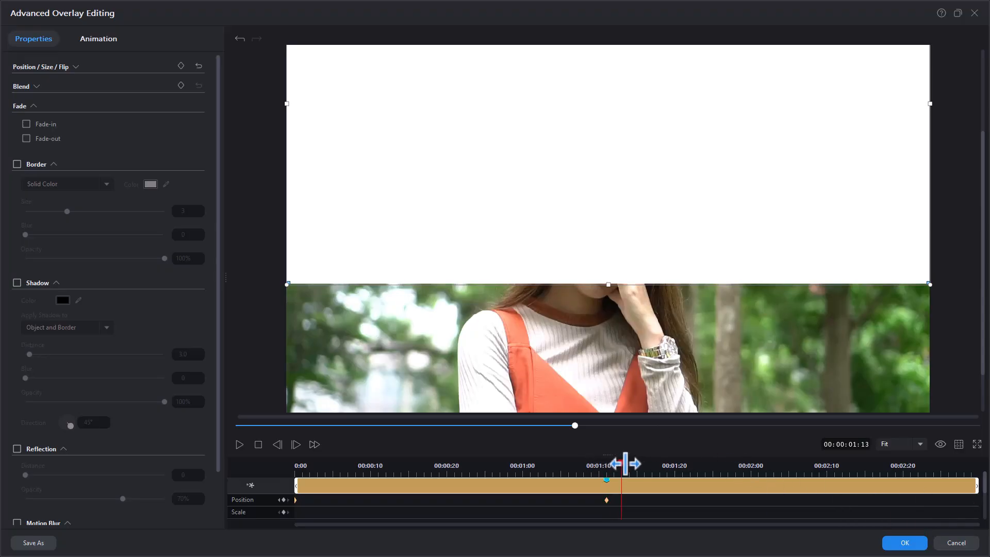
At 00:00:03:00, move the white board back up above the frame.
click(976, 465)
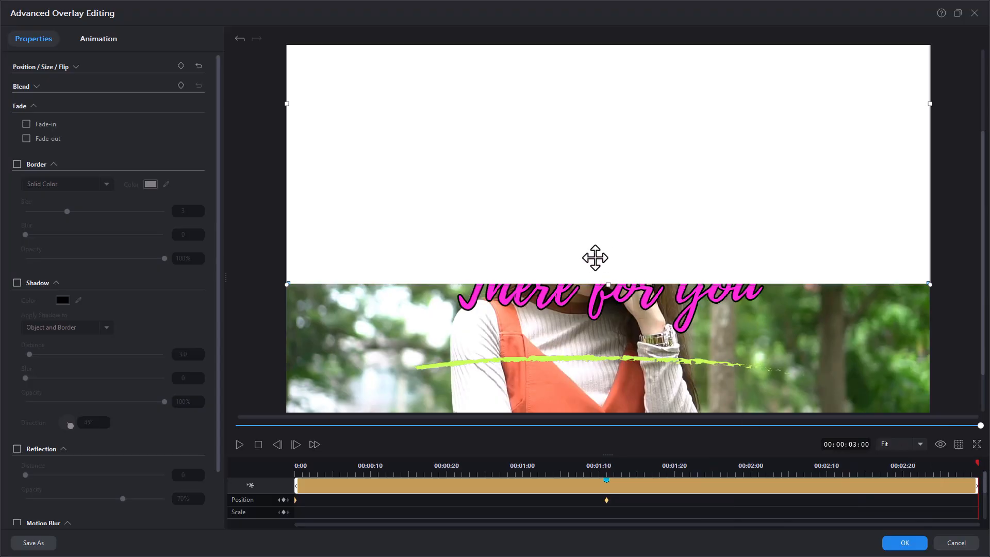
drag(595, 259, 596, 74)
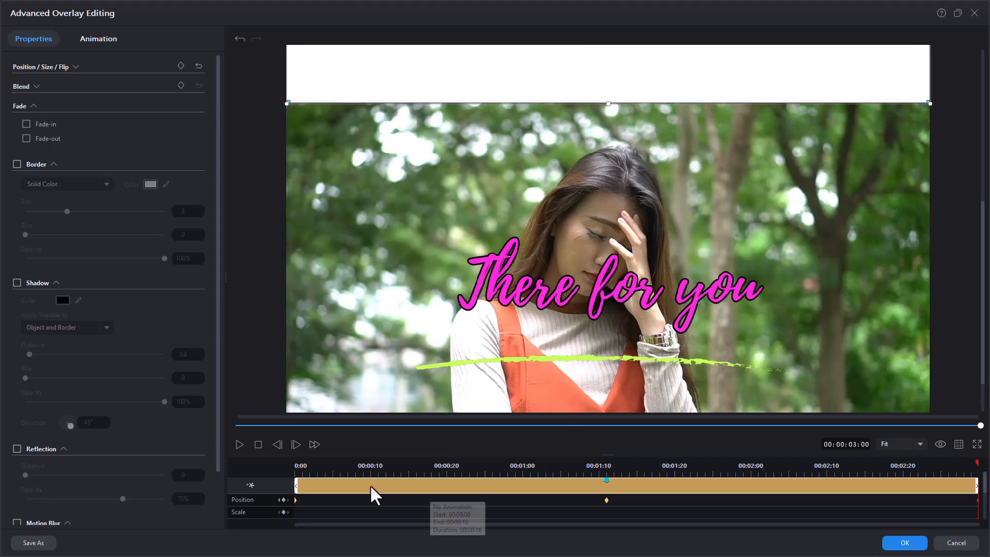
Play the board's animation from the start and apply the overlay edits.
click(257, 444)
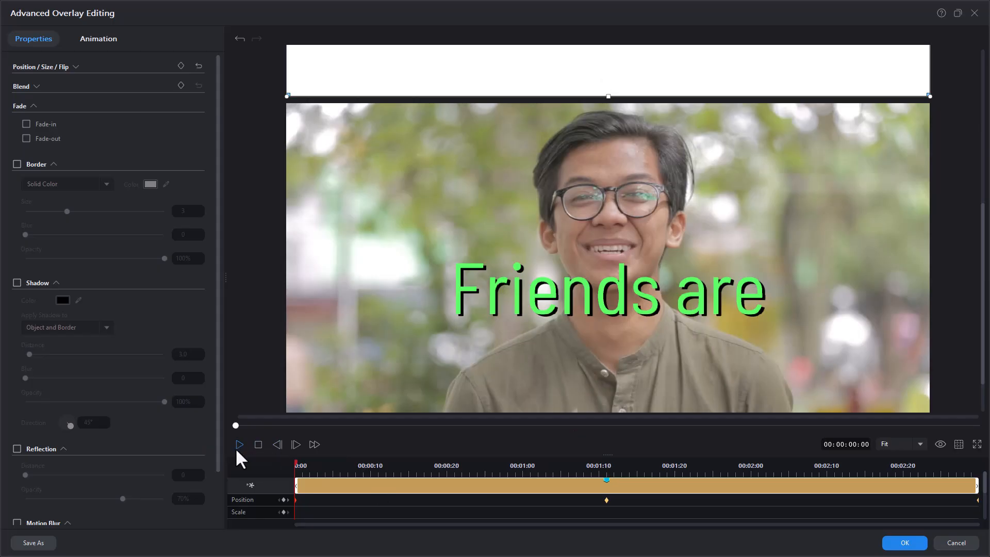
click(238, 446)
click(907, 542)
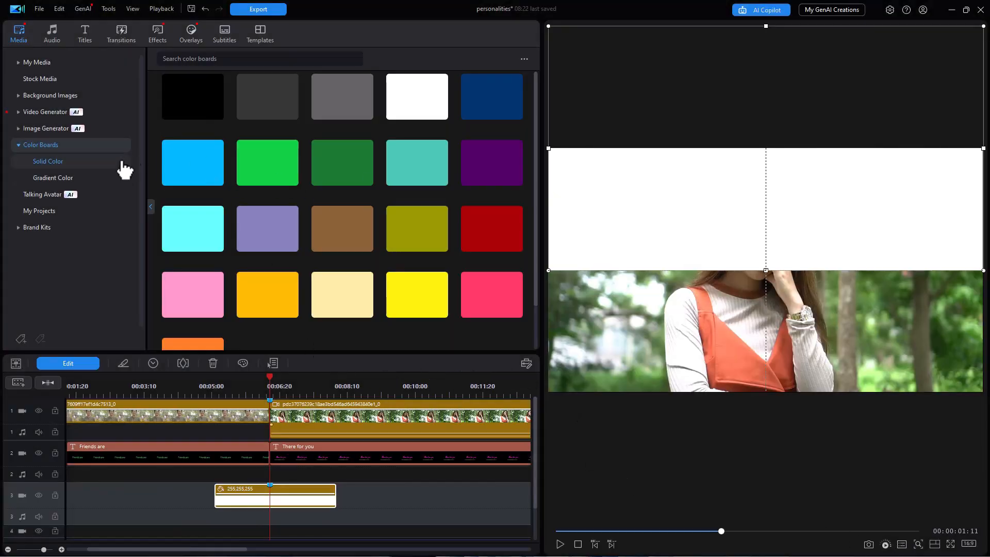
Add a second white color board on track 6 with a 3-second duration and a marker at the playhead.
drag(422, 103, 239, 508)
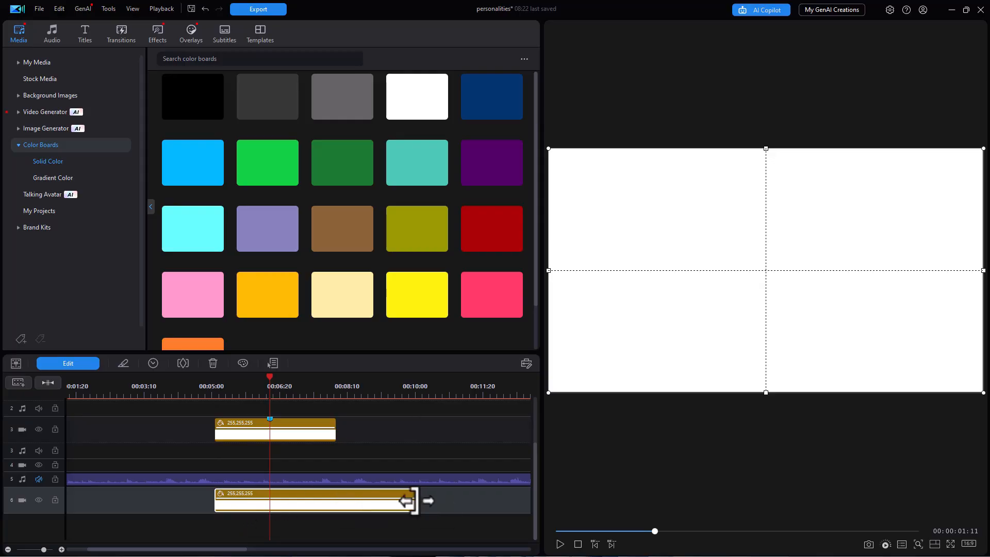
click(153, 364)
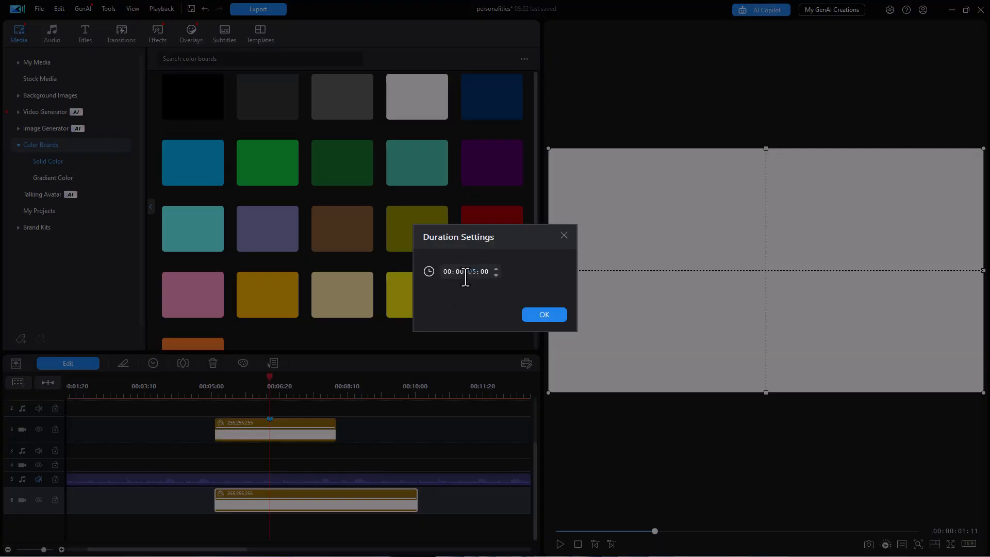
key(Return)
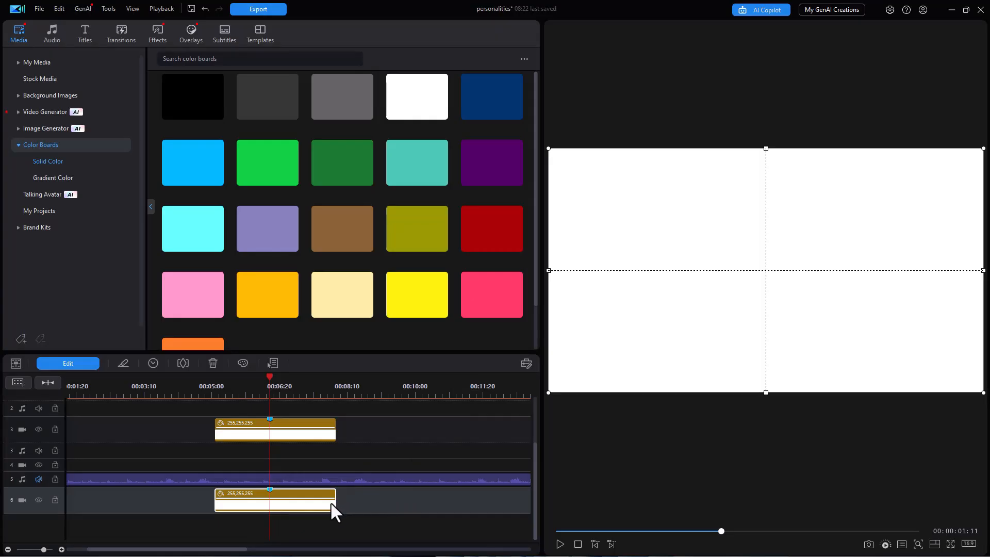
Keyframe the track 6 board's upper edge on the frame's horizontal centre line at the marker, and below the frame at 00:00:00:00.
key(F2)
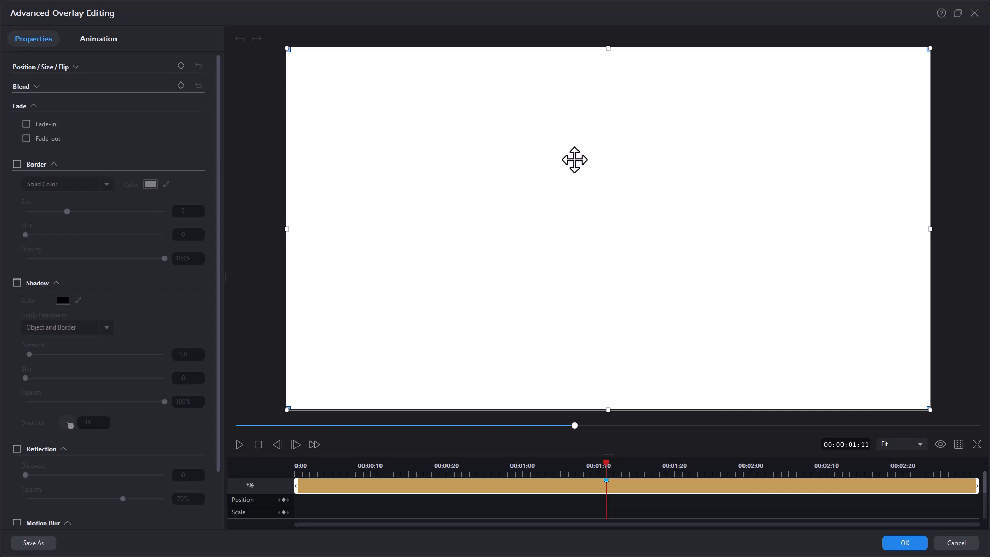
drag(575, 160, 575, 344)
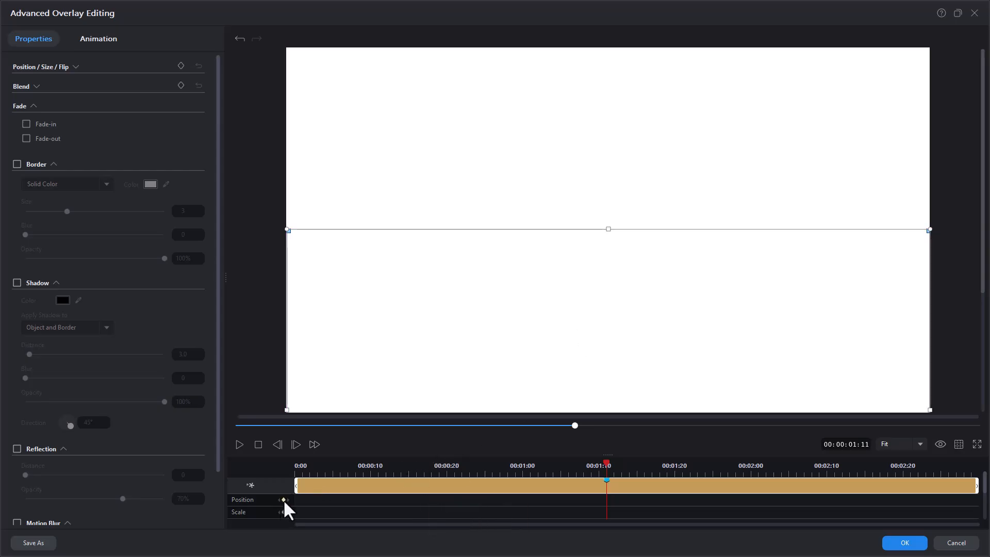
drag(607, 465, 277, 471)
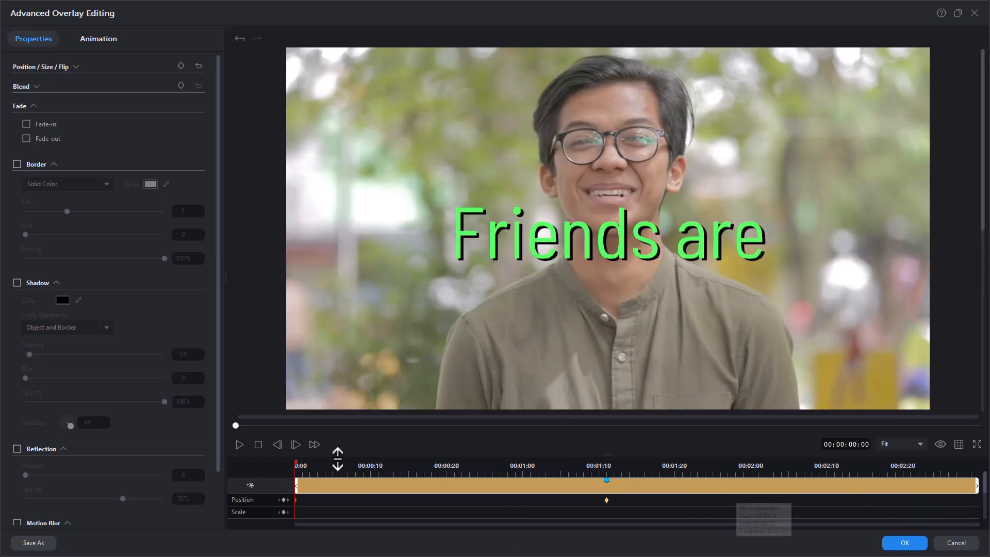
At 00:00:03:00, move the lower white board down out of the frame and apply the overlay edits.
drag(297, 464, 979, 482)
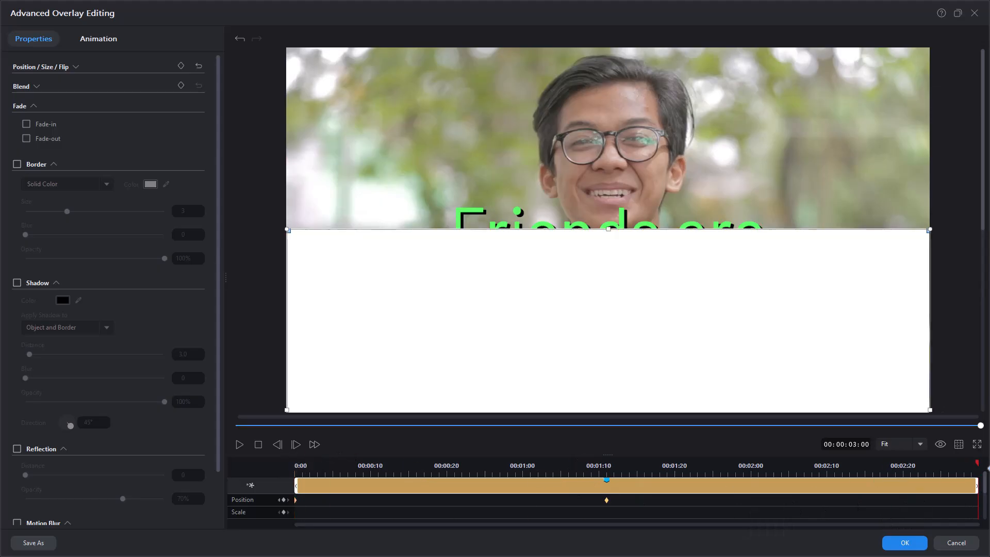
drag(597, 289, 593, 482)
click(905, 543)
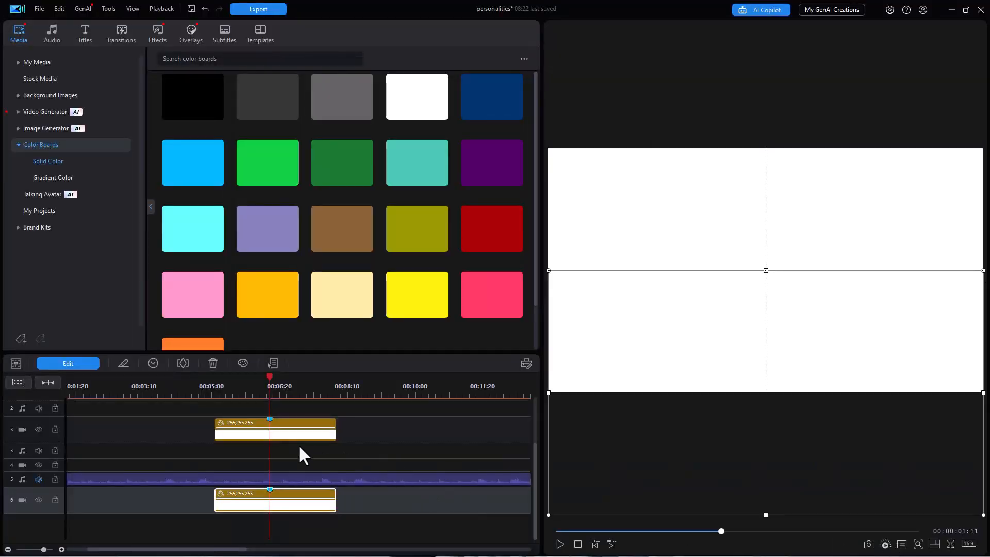
Play the timeline from 00:00:04:13, just before the two boards, through the whole transition into the second clip.
click(188, 391)
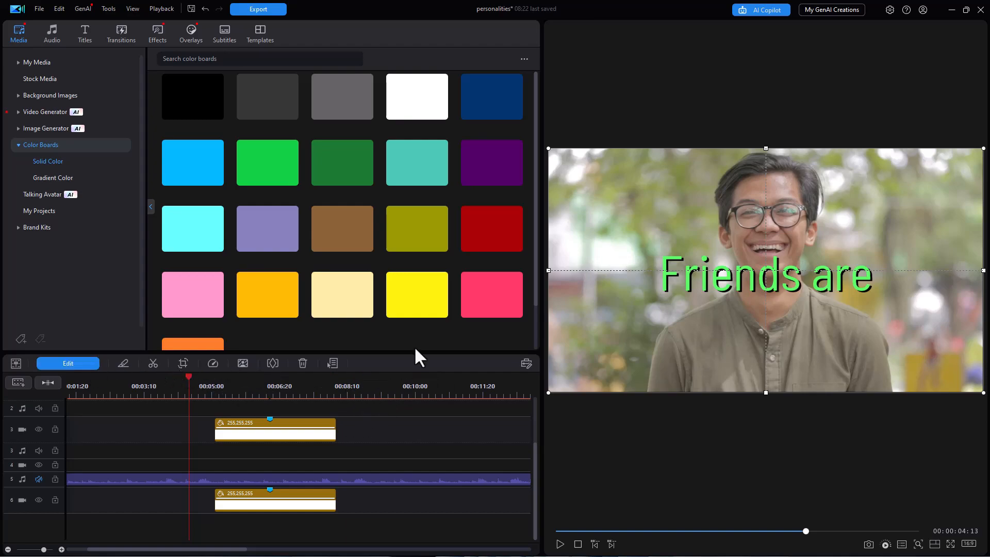
key(space)
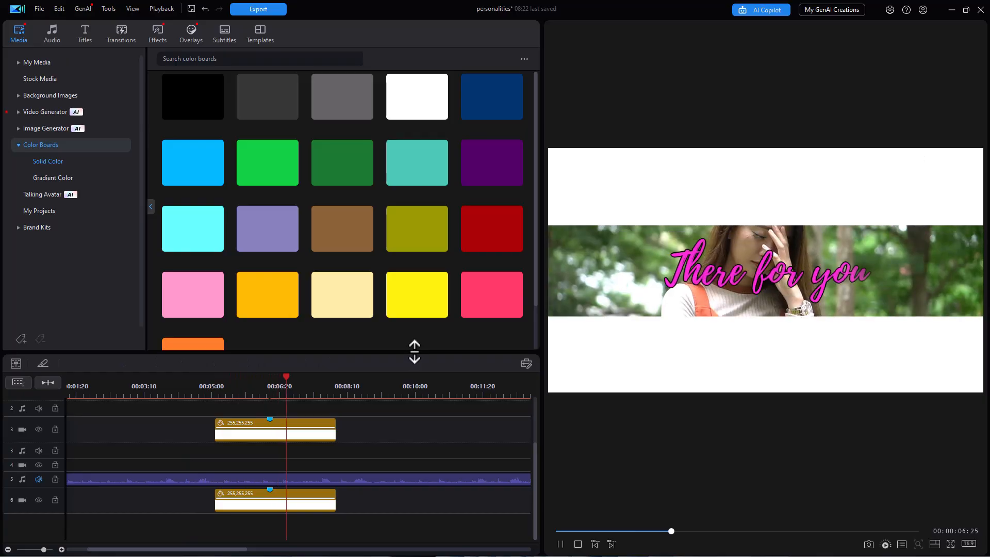
key(space)
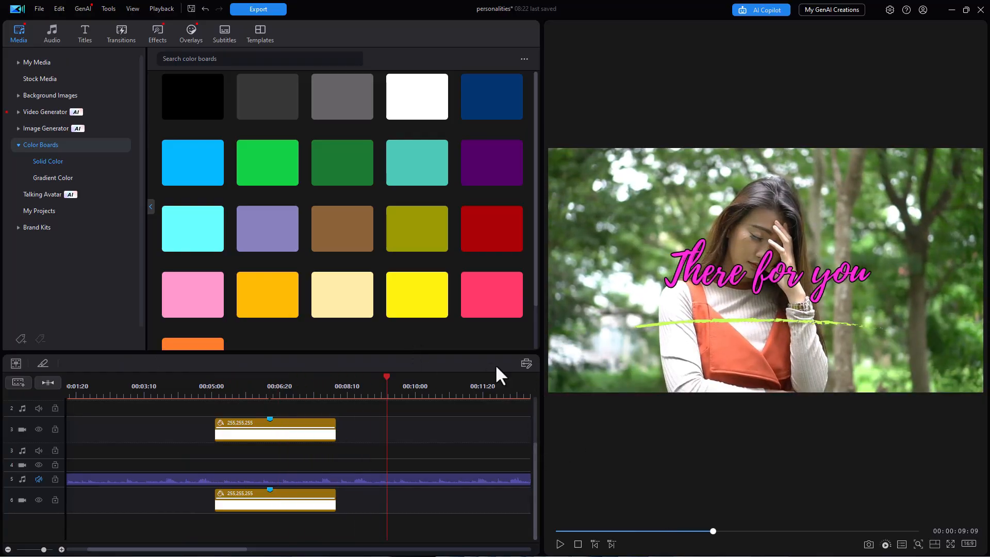
With the My Media library shown, enlarge the preview area and play the two-board transition again from before the boards.
click(40, 64)
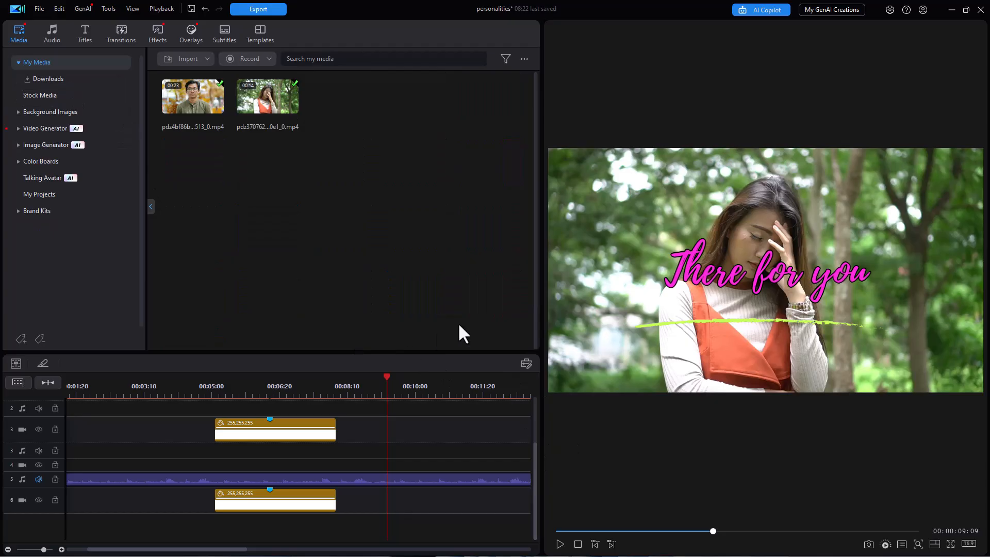
drag(539, 270, 273, 282)
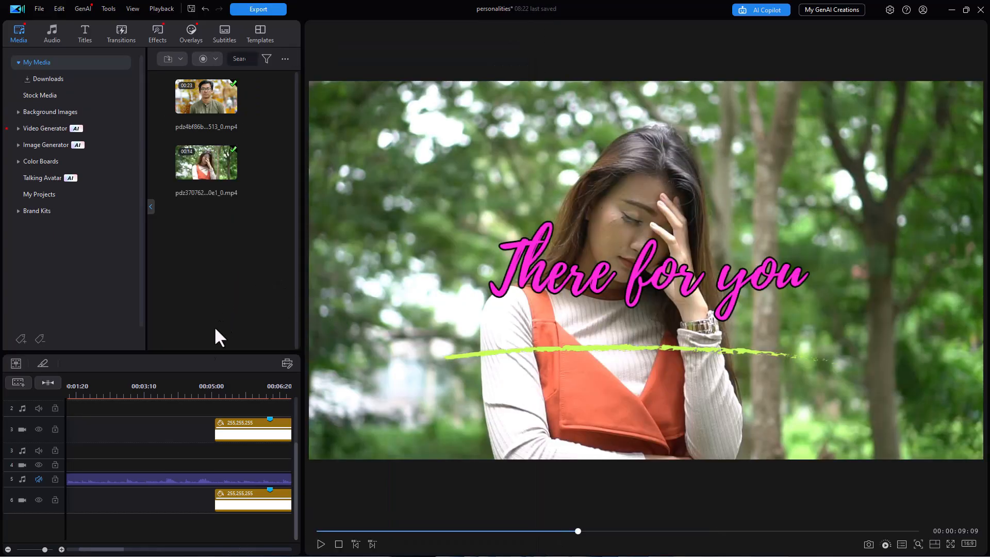
click(143, 390)
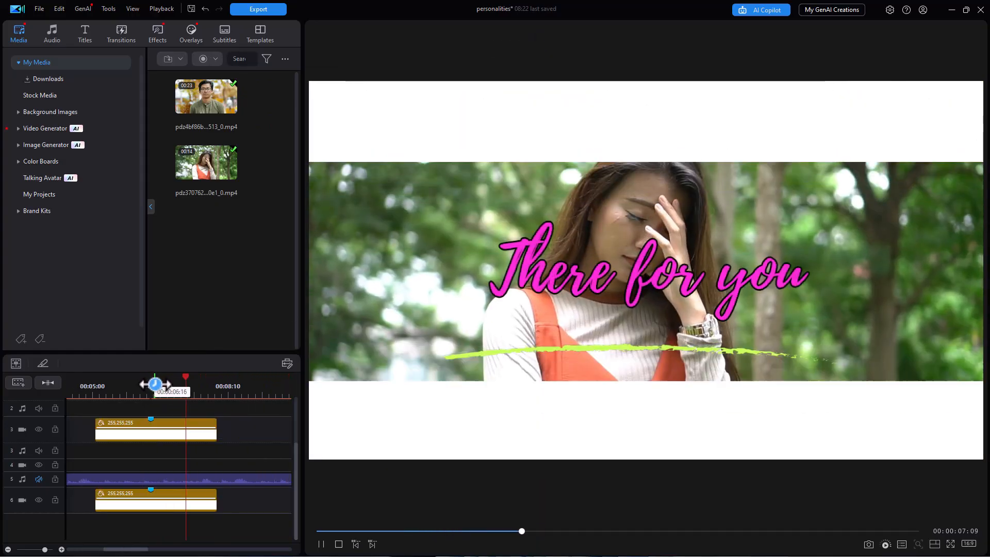
key(space)
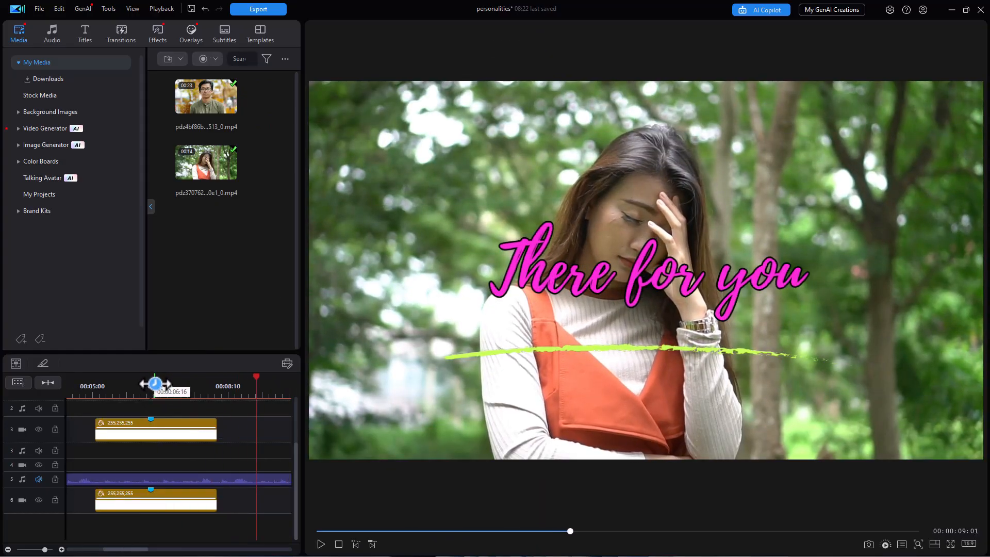